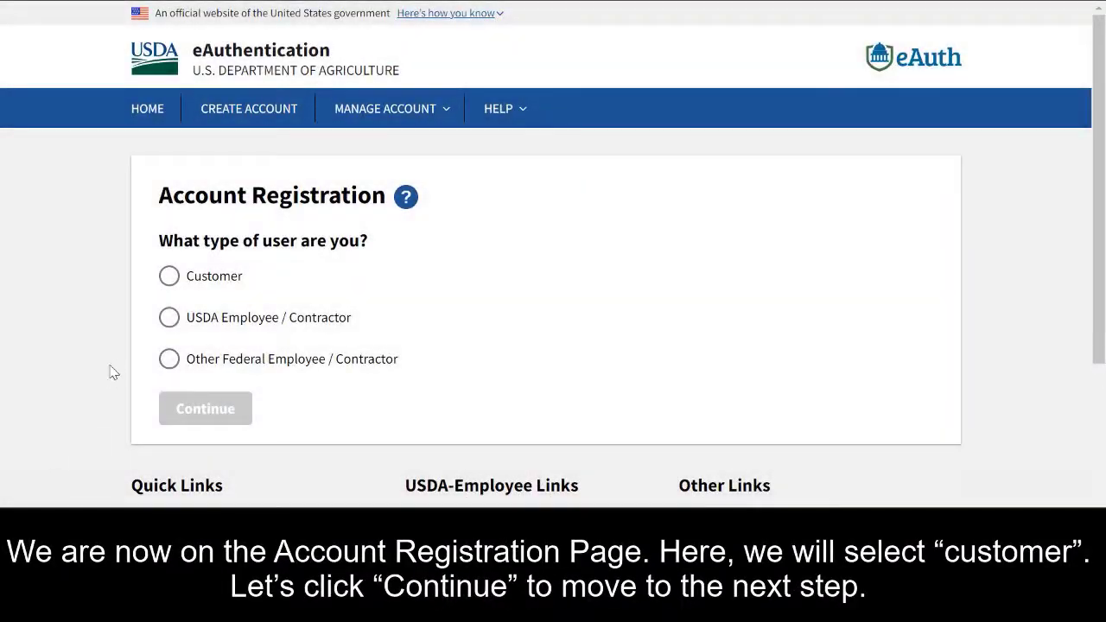
Choose Customer registration and submit the account e-mail address for a confirmation e-mail
left_click(169, 278)
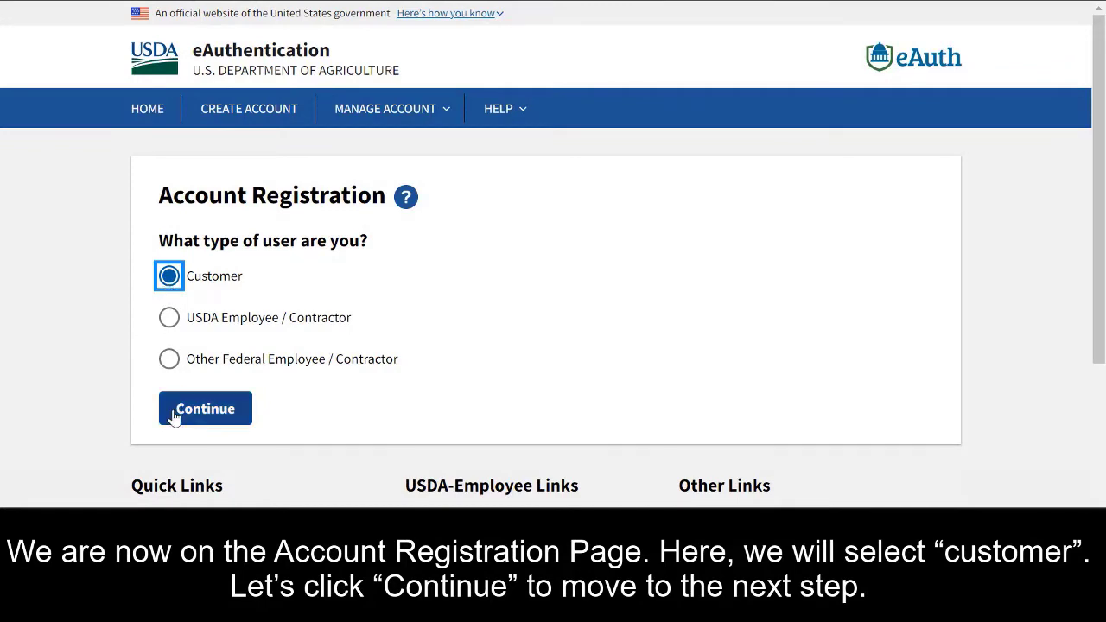
left_click(205, 408)
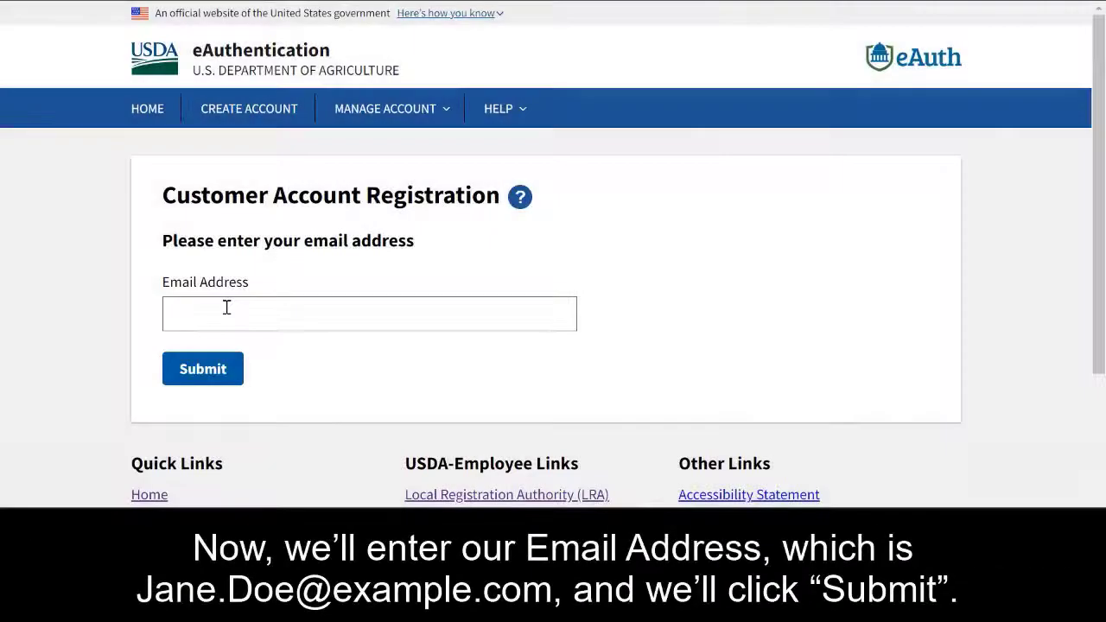
left_click(227, 308)
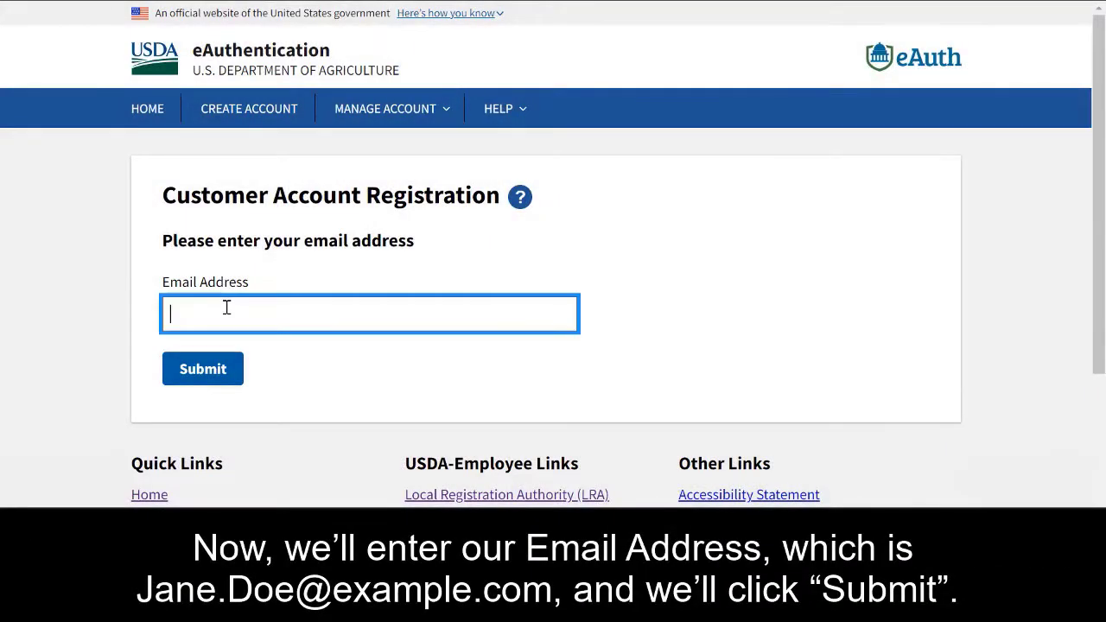
type("Jane.Doe@example.com")
left_click(202, 370)
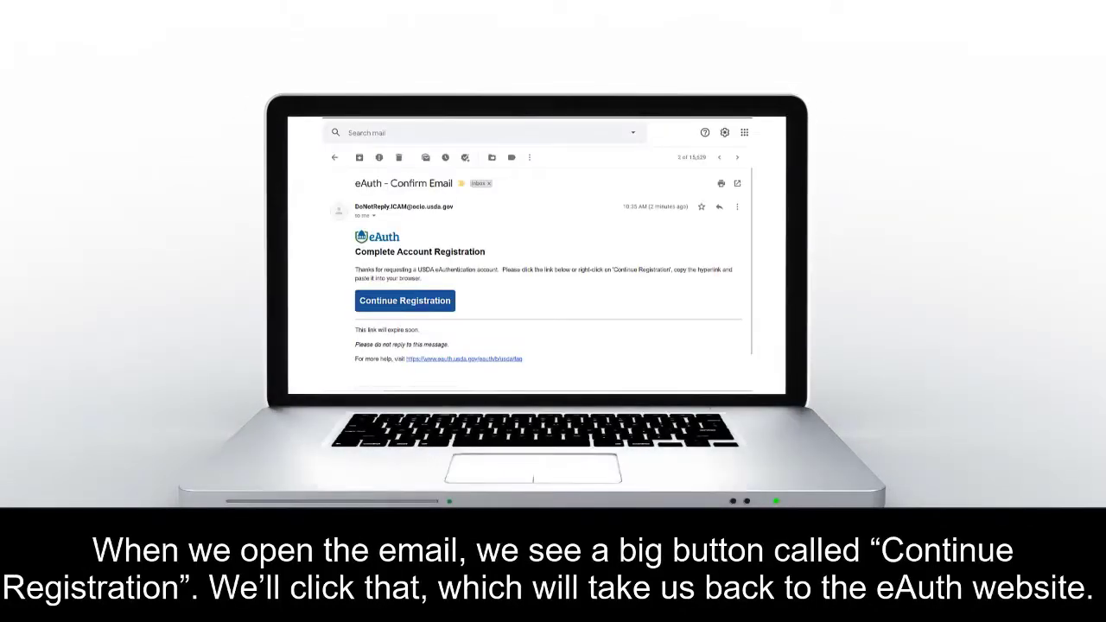
Use the Continue Registration link in the eAuth - Confirm Email message
left_click(383, 307)
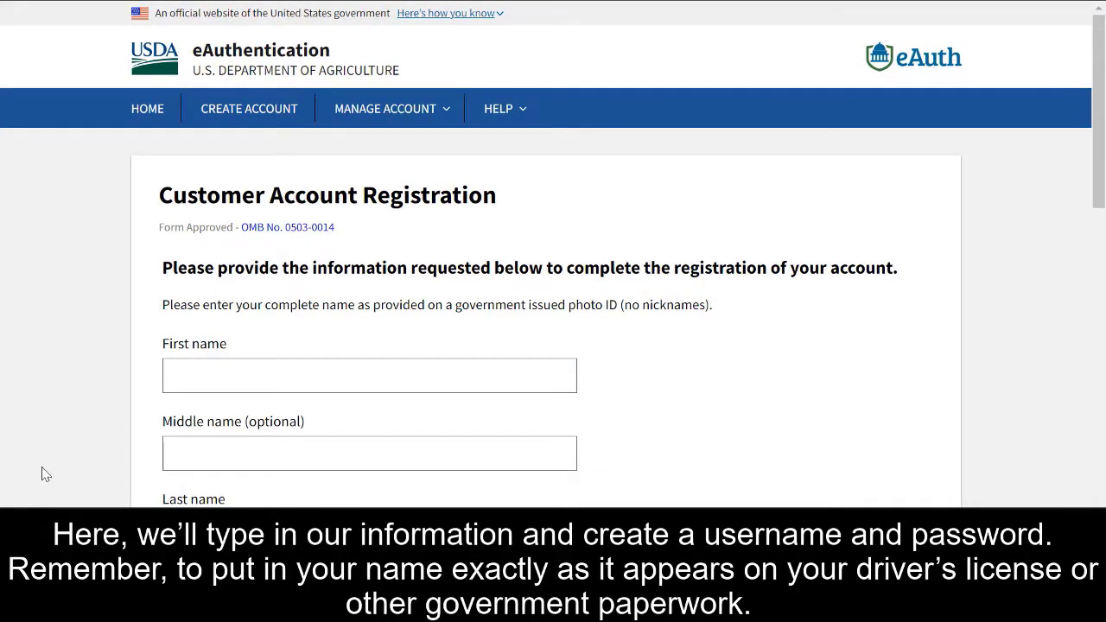
Enter the legal first and last name on the registration form and submit it
left_click(203, 382)
type("Jane")
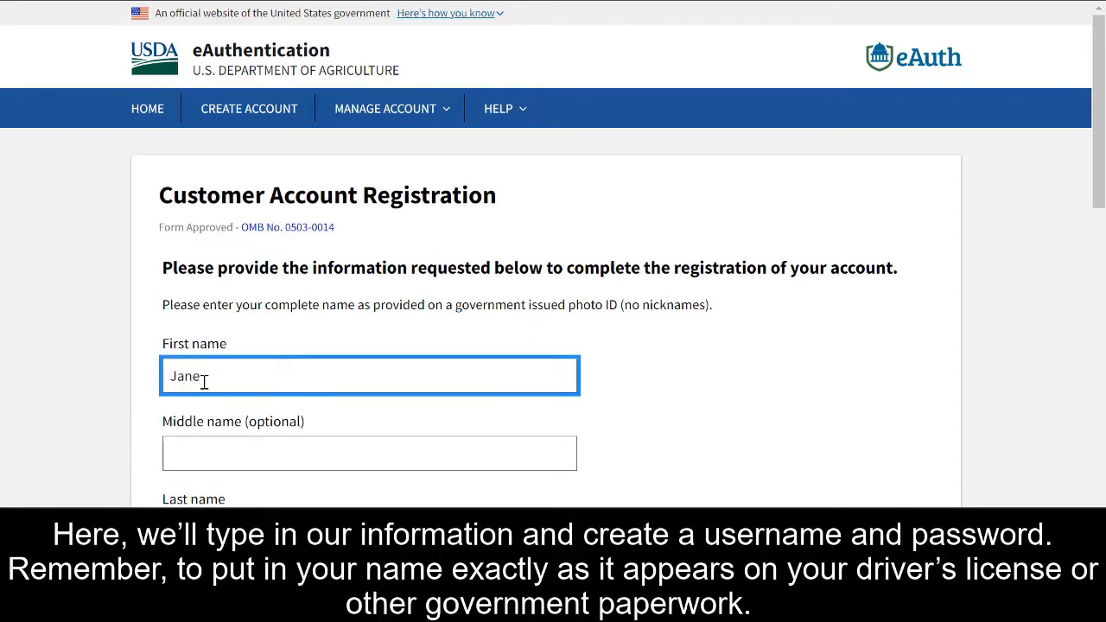
scroll(204, 382, "down", 2)
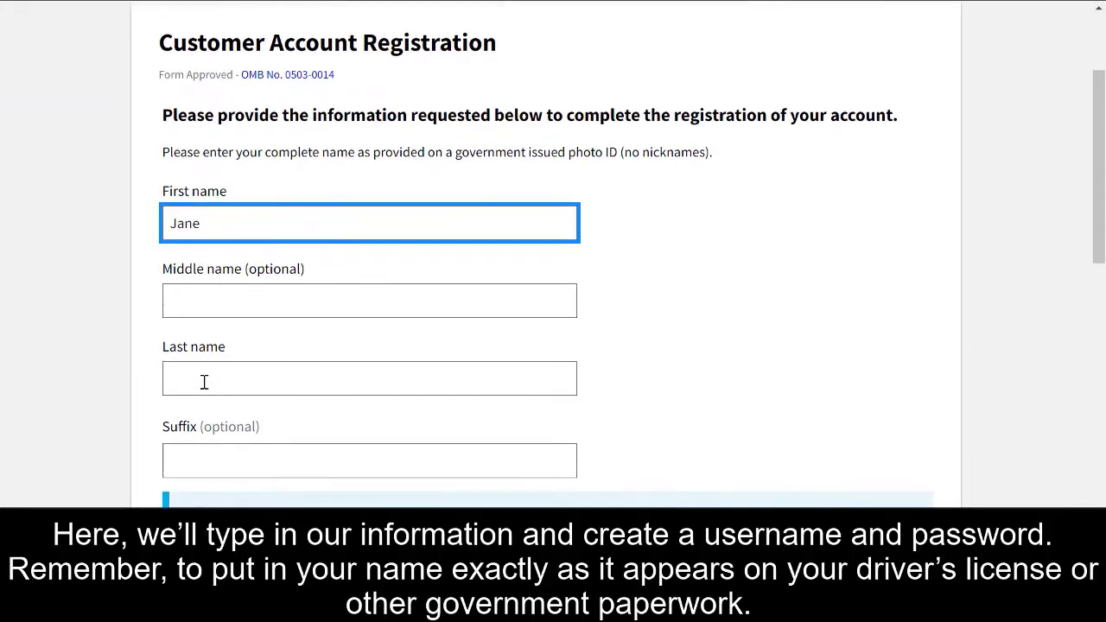
left_click(204, 382)
type("Doe")
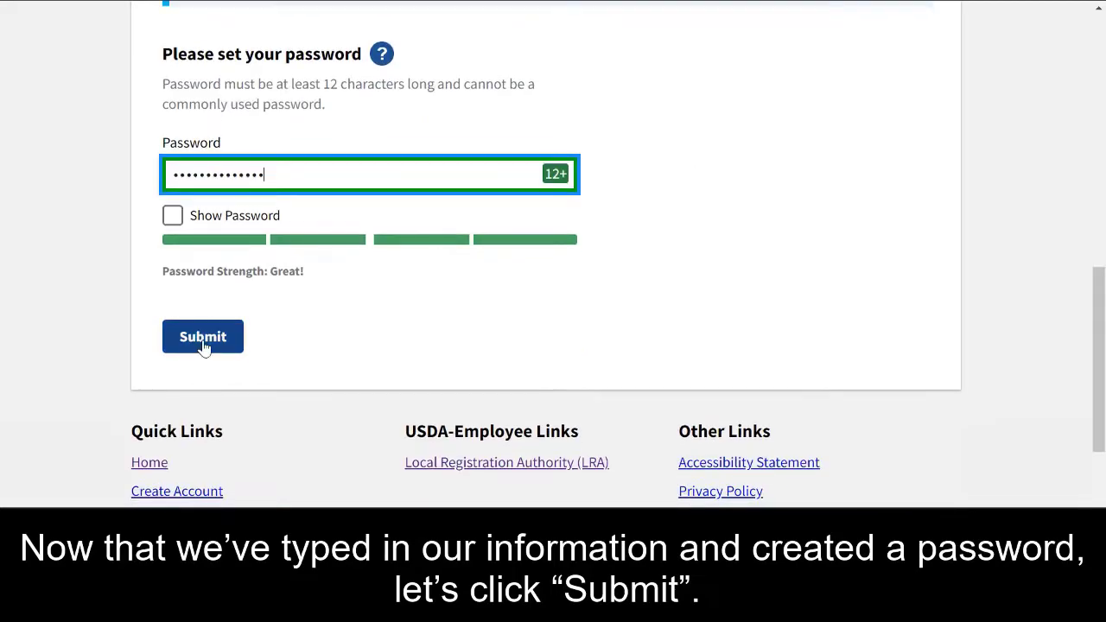
left_click(204, 347)
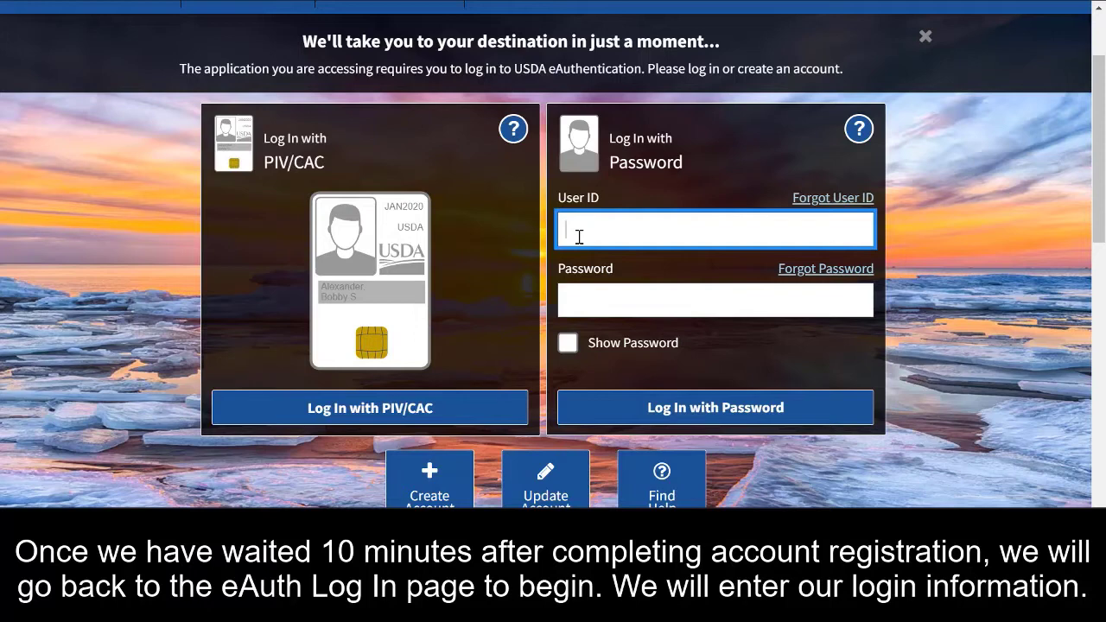
Fill in the User ID and password, then go to Manage Account > Update Account
type("Jane.Doe@example.com")
left_click(579, 294)
type("********")
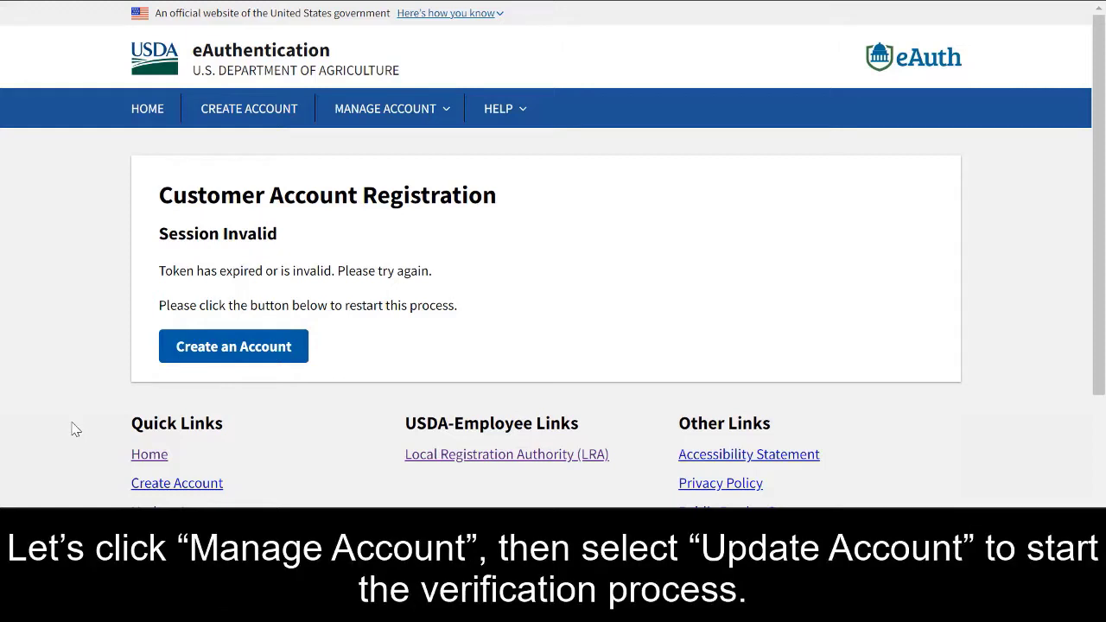
left_click(396, 110)
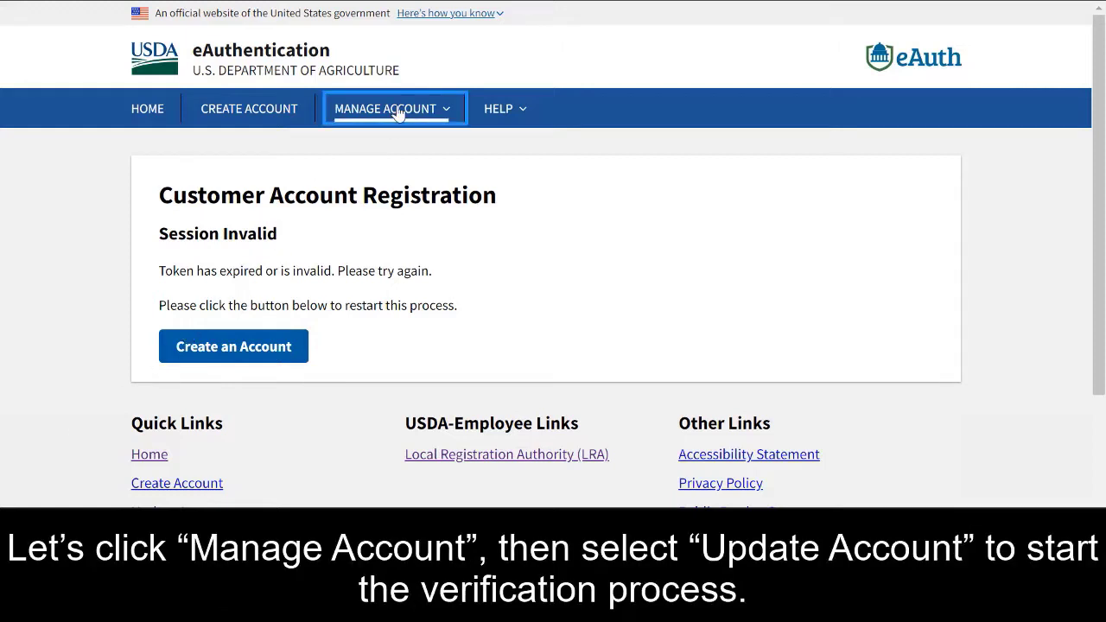
left_click(396, 138)
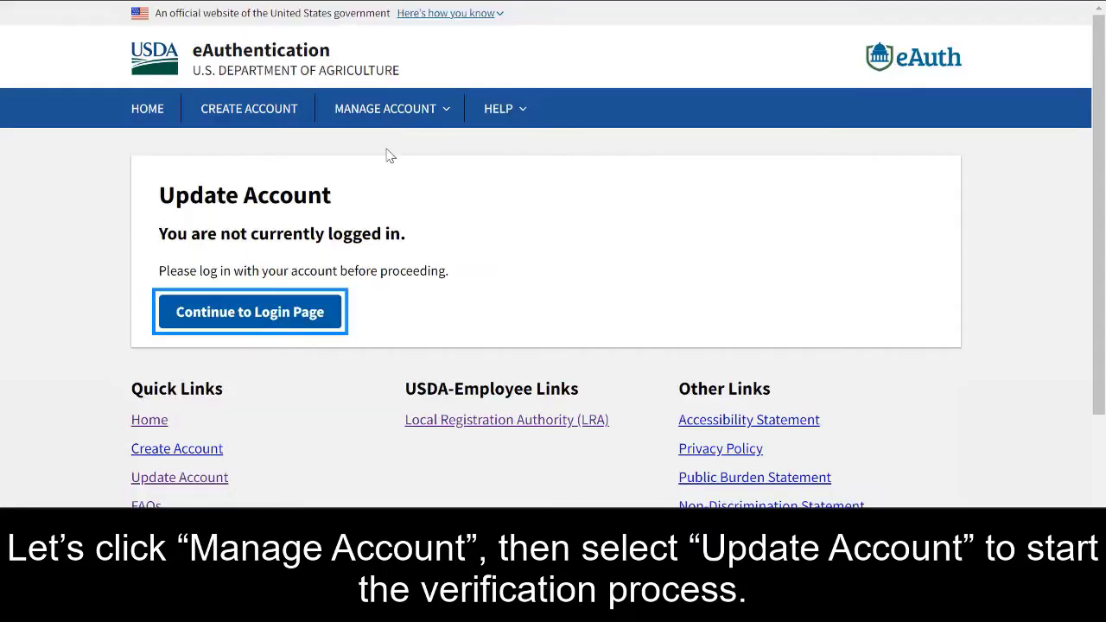
Log in with the registered e-mail as User ID and the account password
left_click(277, 311)
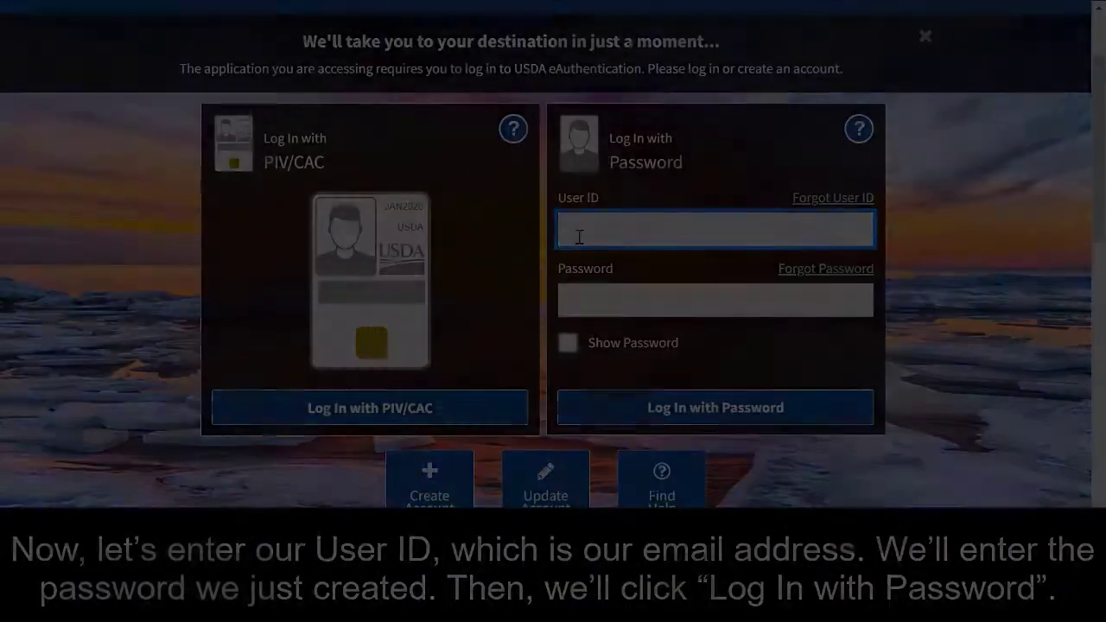
type("Jane.Do")
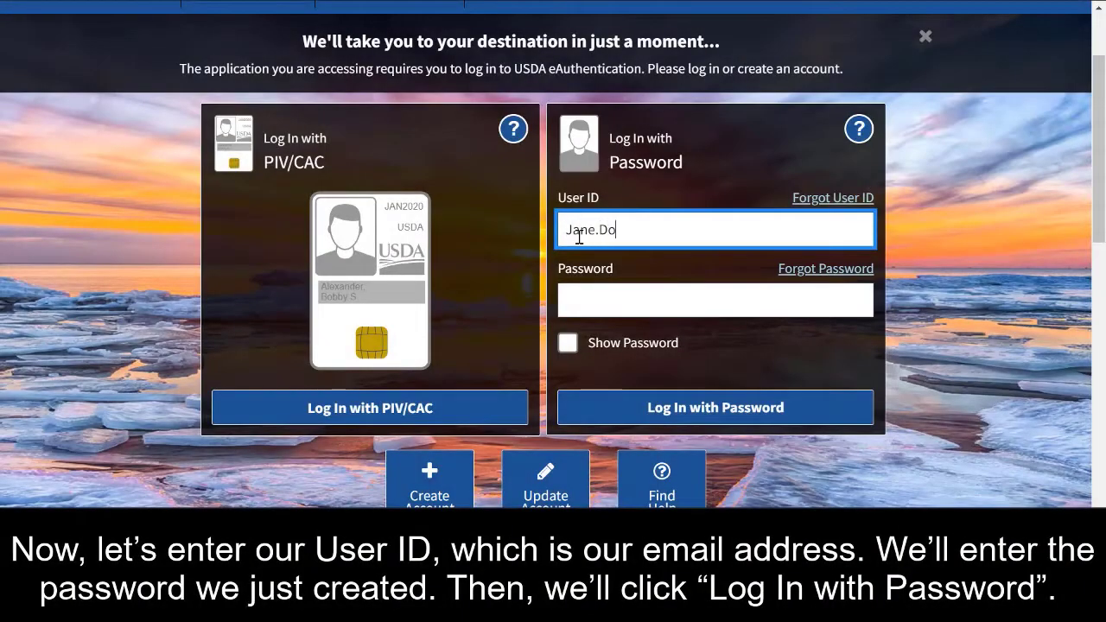
type("e@example.com")
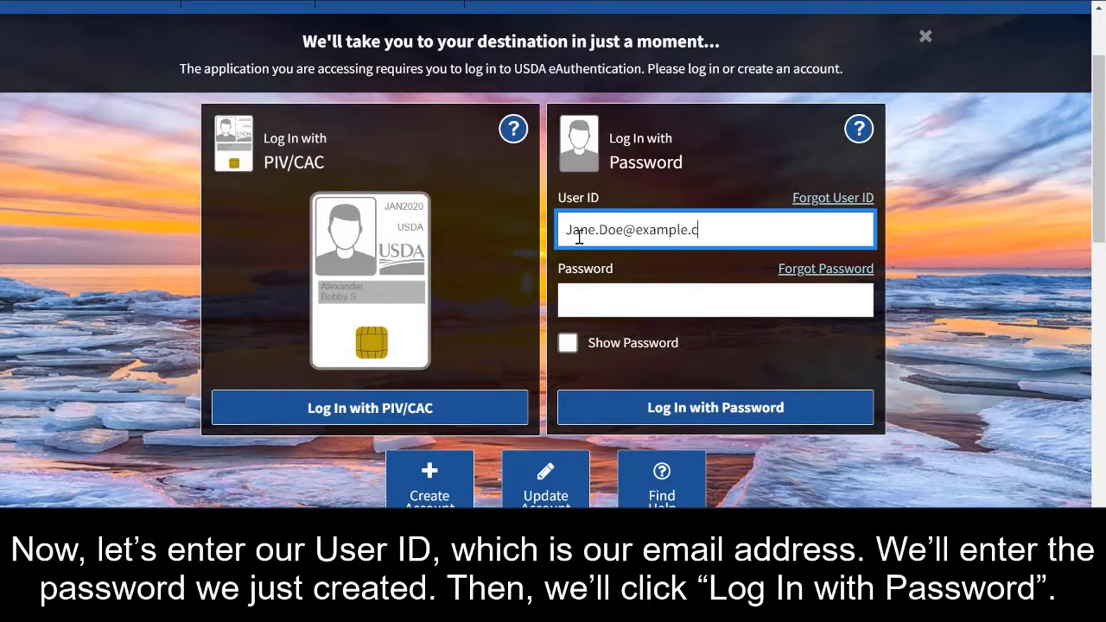
left_click(579, 293)
type("********")
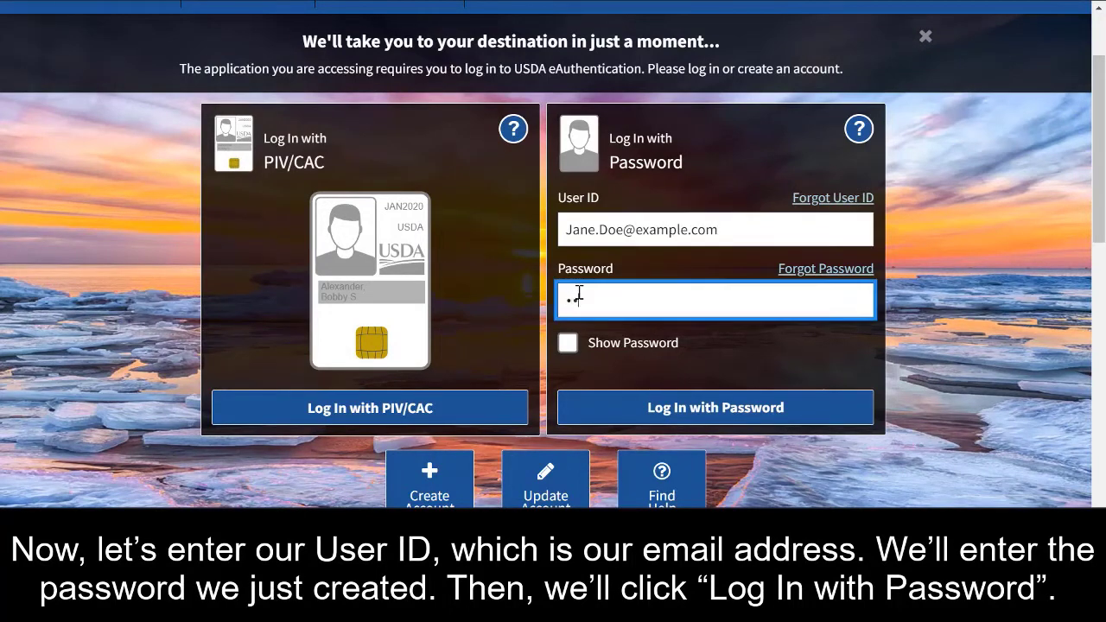
type("*******")
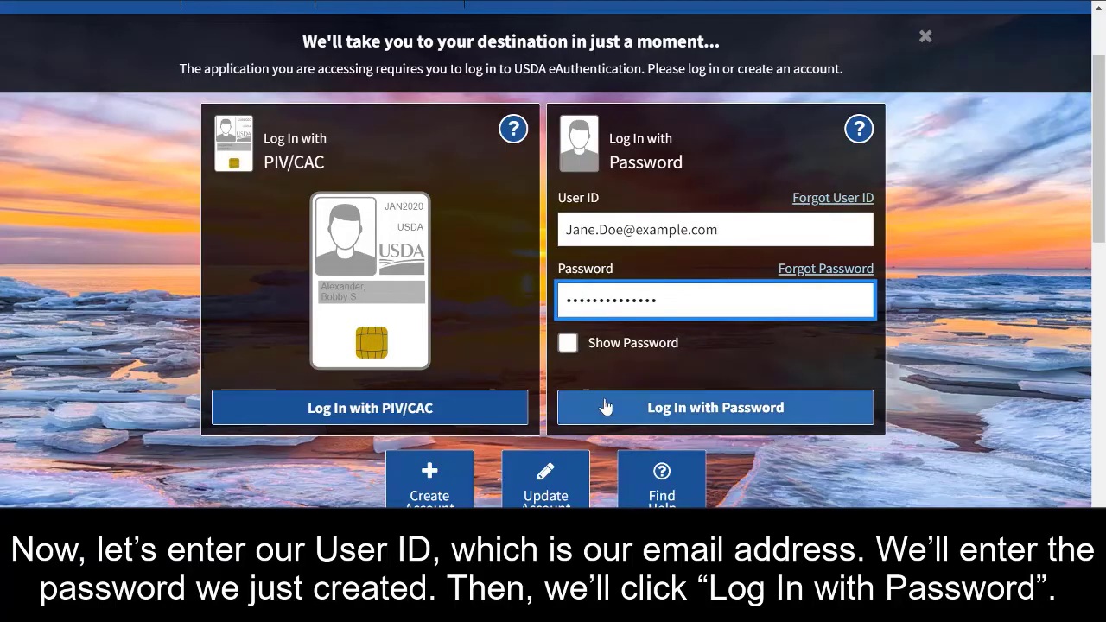
left_click(571, 405)
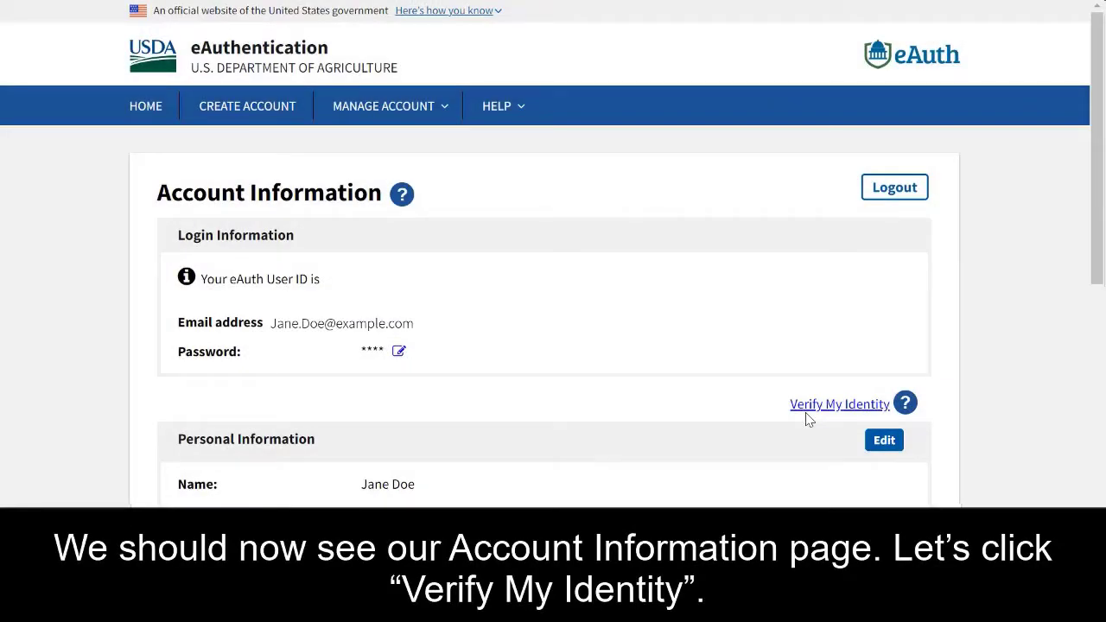
Start Verify My Identity and enter the month, day and year of birth
left_click(805, 403)
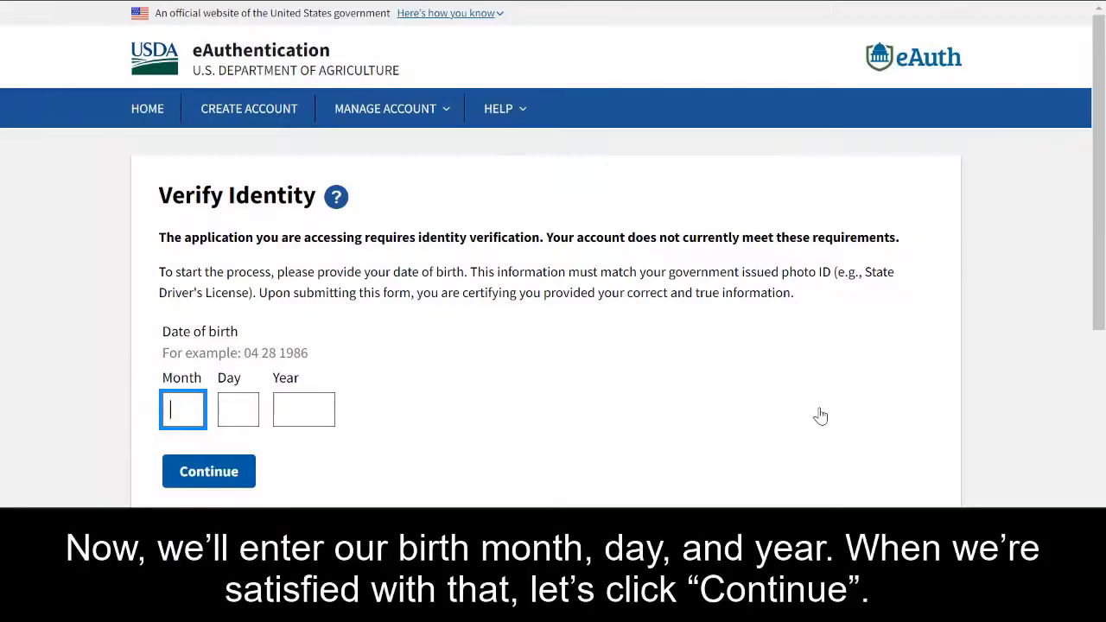
type("01")
key("Tab")
type("01")
key("Tab")
type("1990")
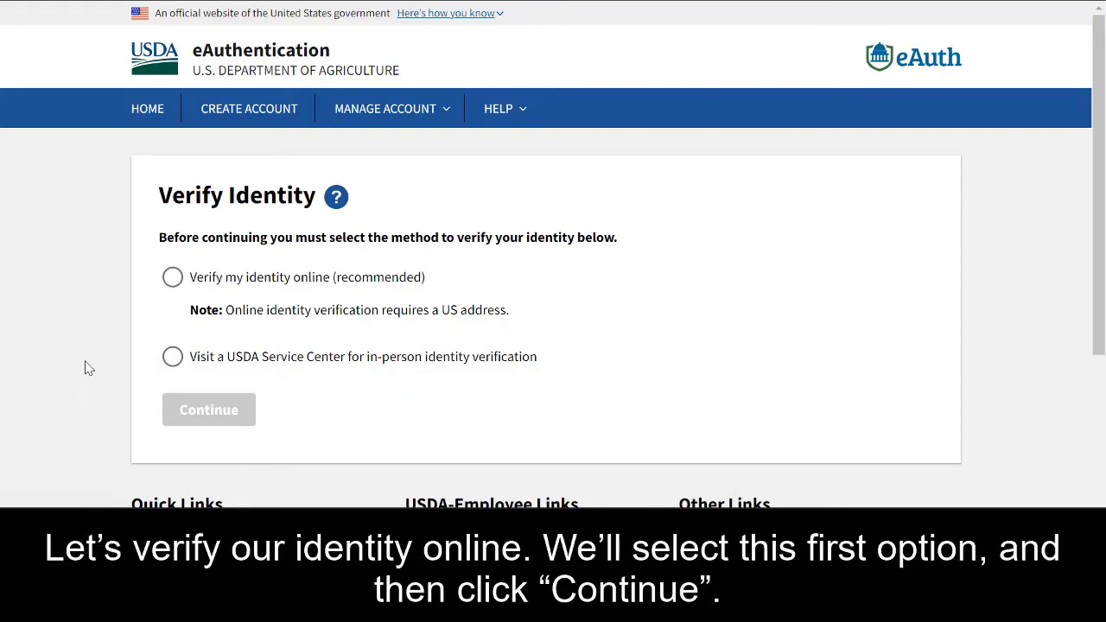
Choose online identity verification and agree to the credit-check consent terms
left_click(173, 278)
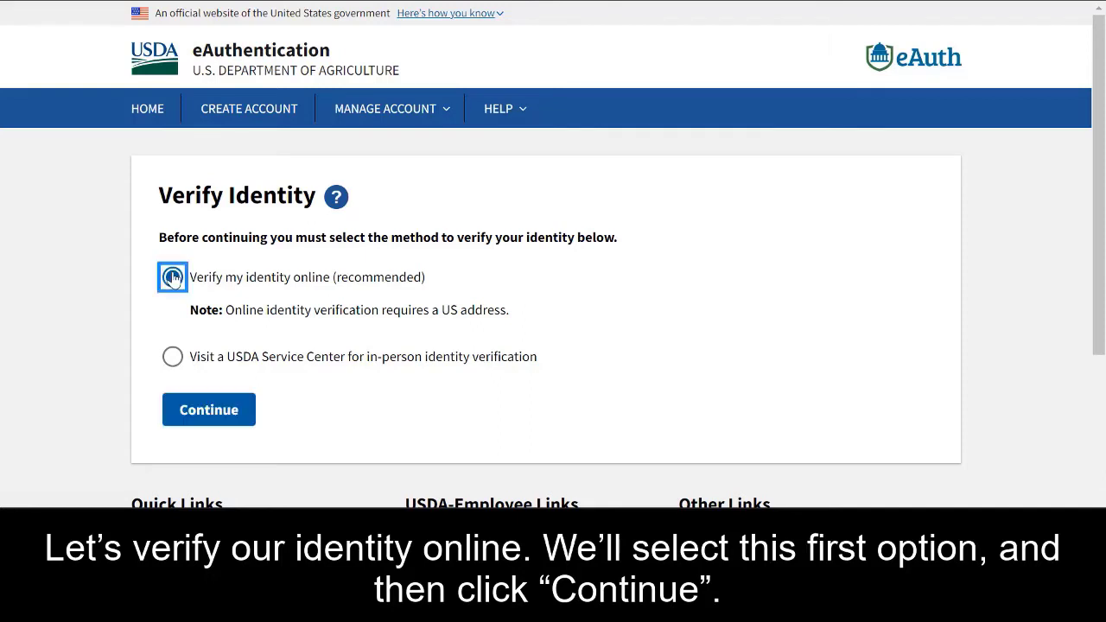
left_click(227, 409)
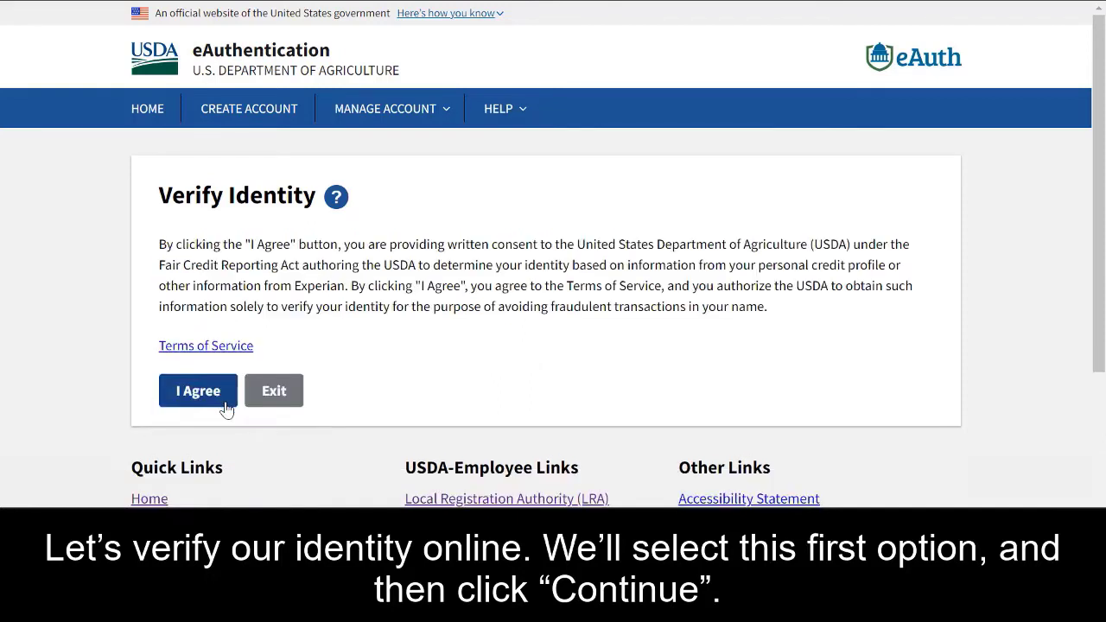
left_click(225, 411)
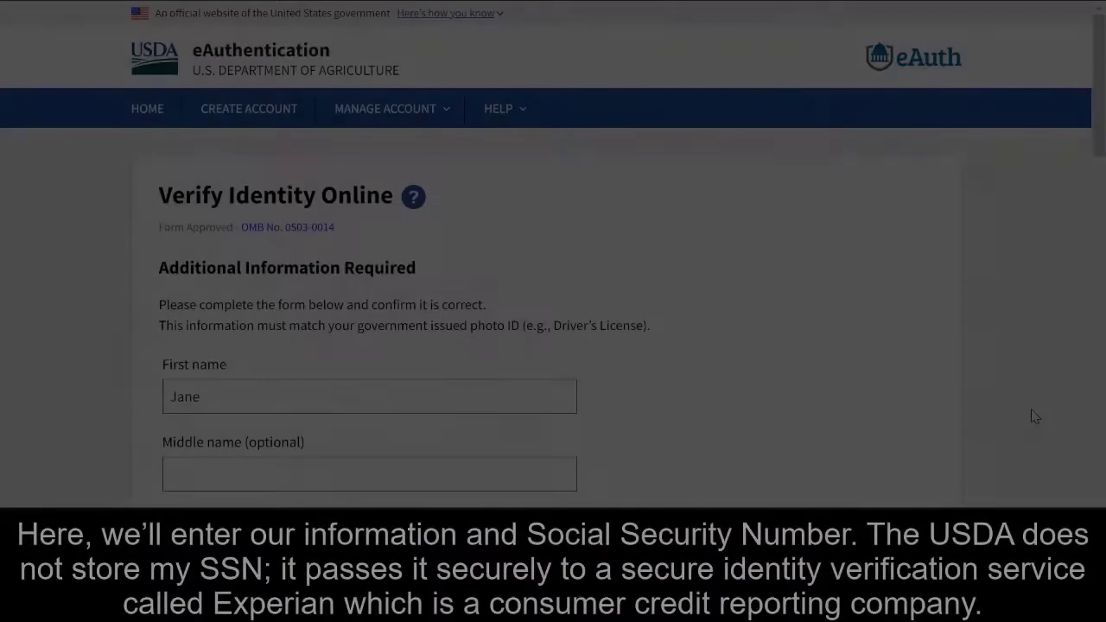
scroll(1034, 417, "down", 7)
Enter the home street address, city, District of Columbia as state, and zip code
left_click(561, 269)
type("123 Main Street")
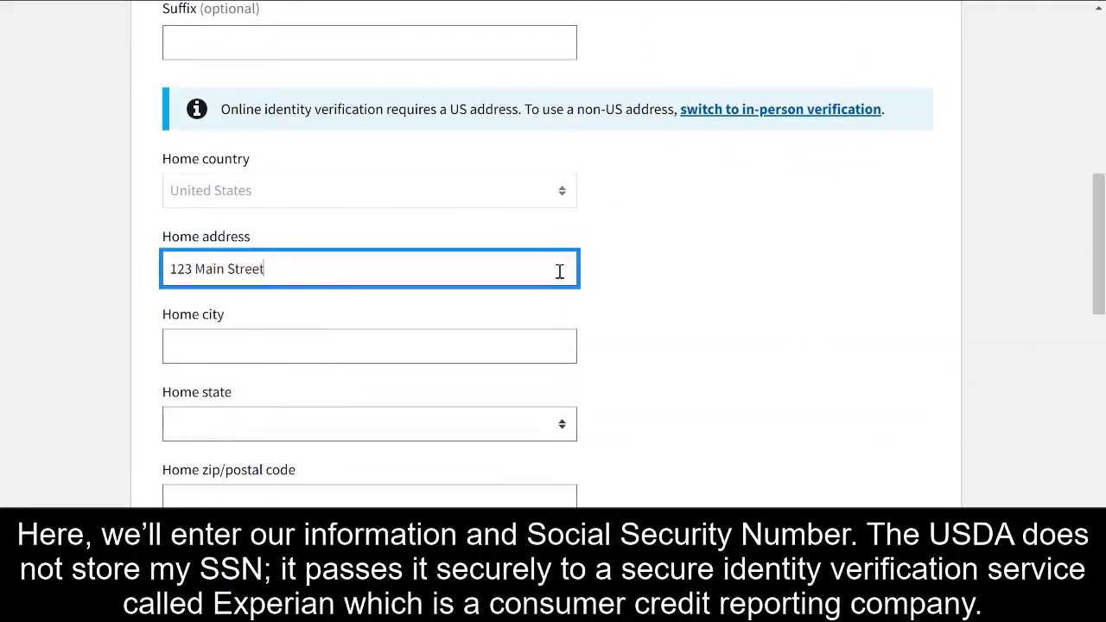
left_click(542, 343)
type("Washington, DC")
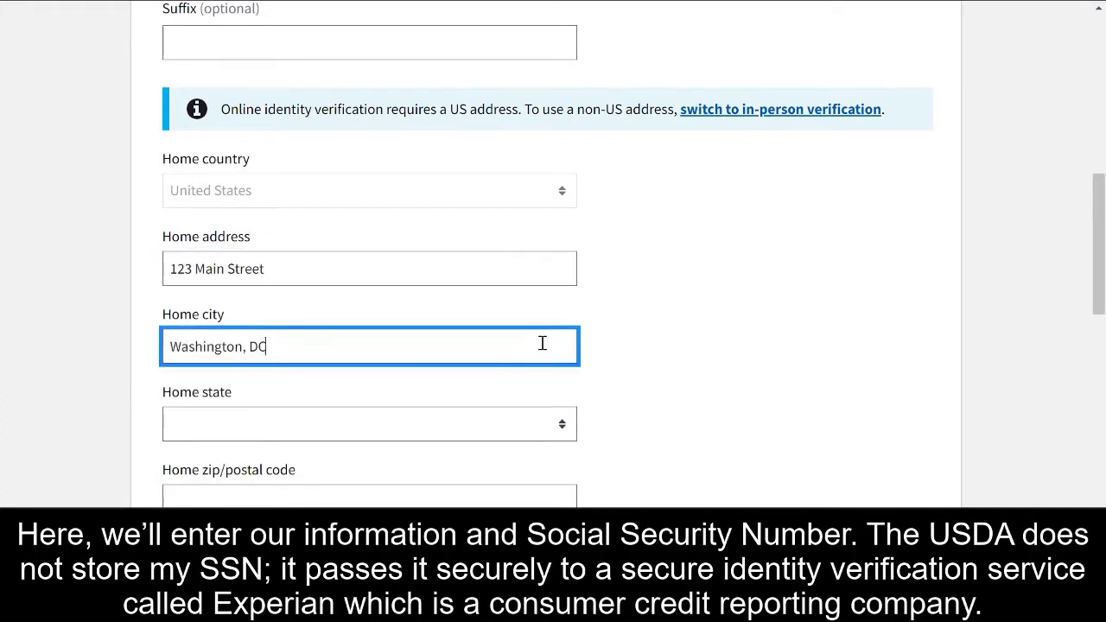
left_click(560, 424)
left_click(538, 255)
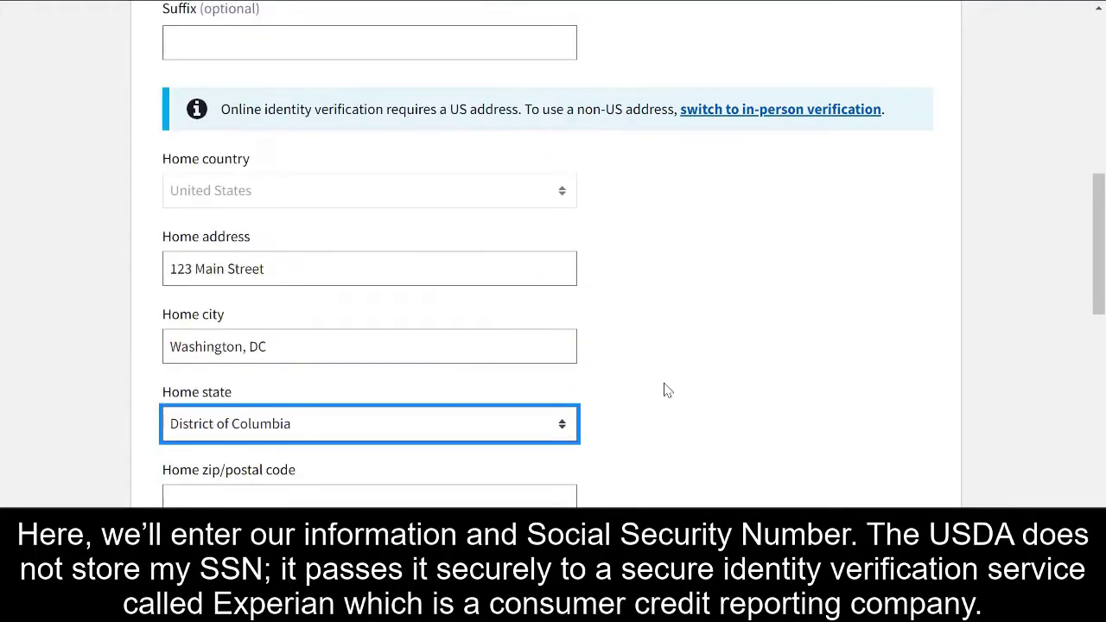
scroll(664, 388, "down", 3)
left_click(566, 321)
type("20000")
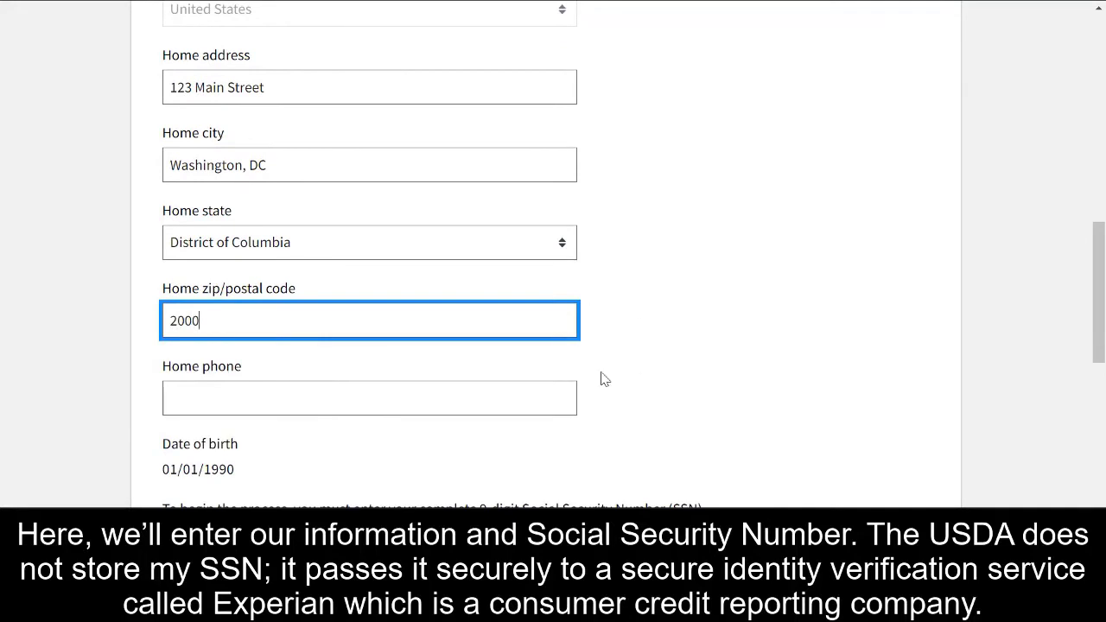
Enter the home phone number and the Social Security Number
left_click(519, 395)
type("123) 45")
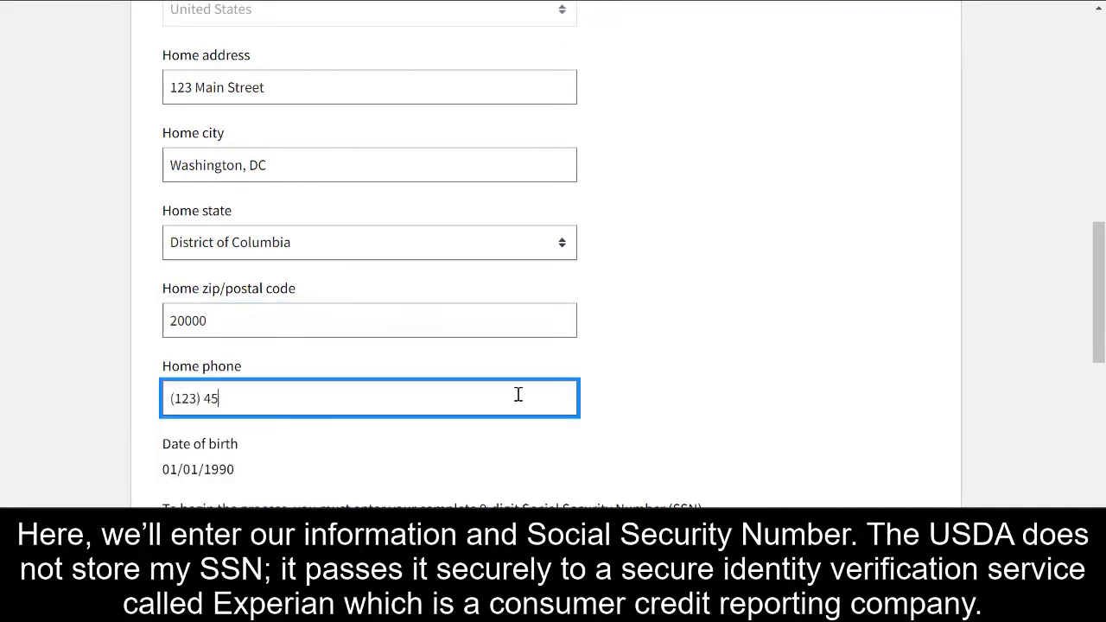
type("6 - 7890")
scroll(666, 447, "down", 3)
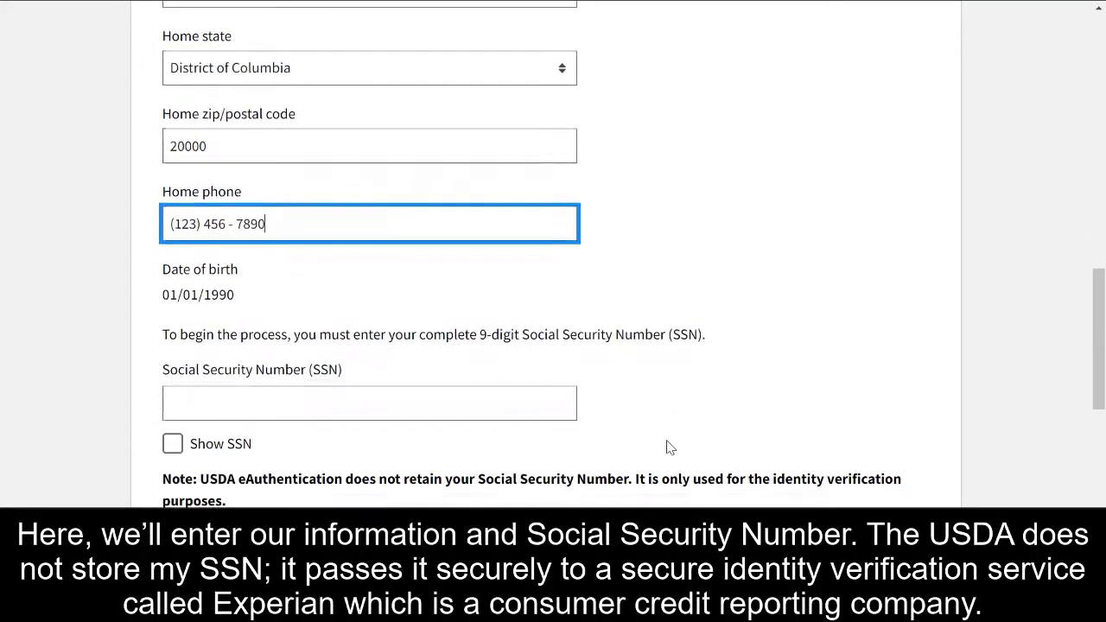
left_click(445, 324)
type("123456789")
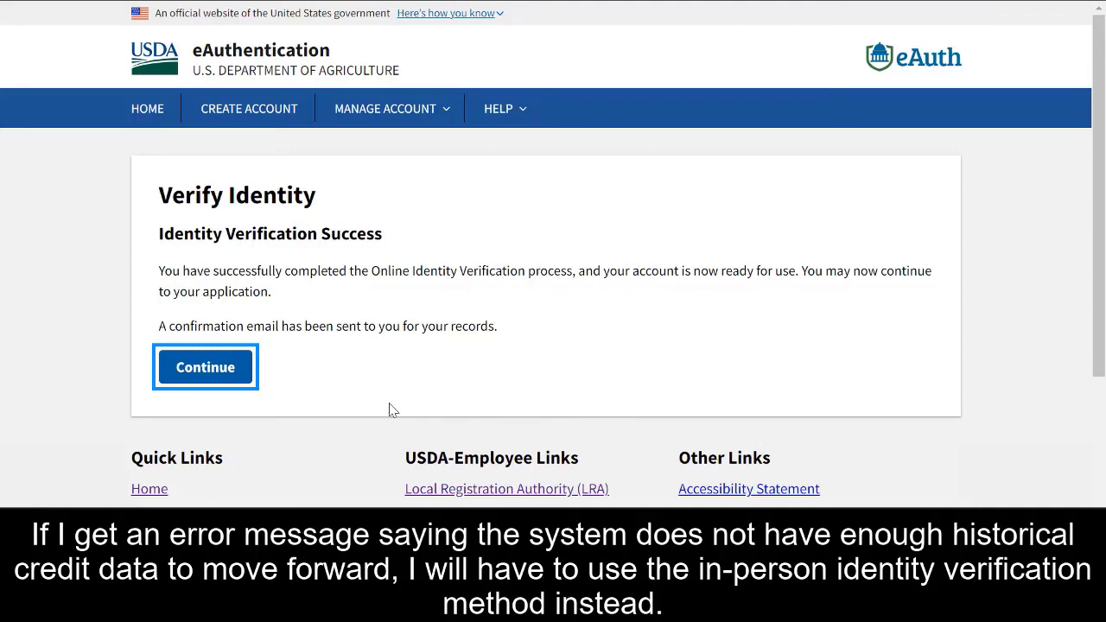
Continue from the Identity Verification Success page back to the verification method choice
left_click(235, 381)
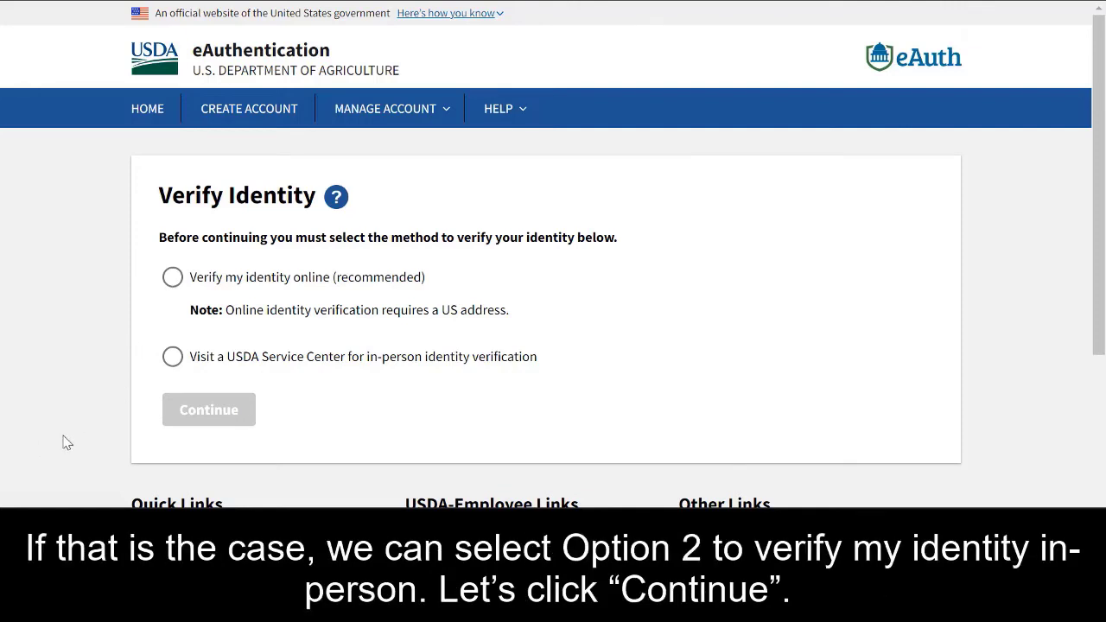
Choose in-person Service Center verification and enter the home street address and city
left_click(173, 356)
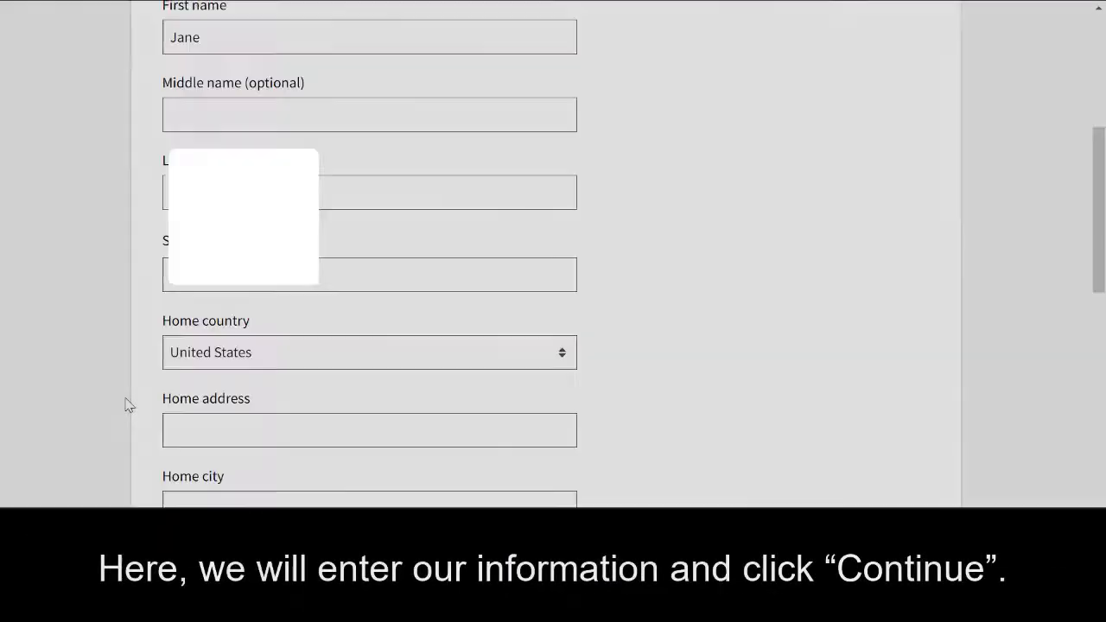
scroll(124, 402, "down", 1)
left_click(213, 358)
type("123 Main Street")
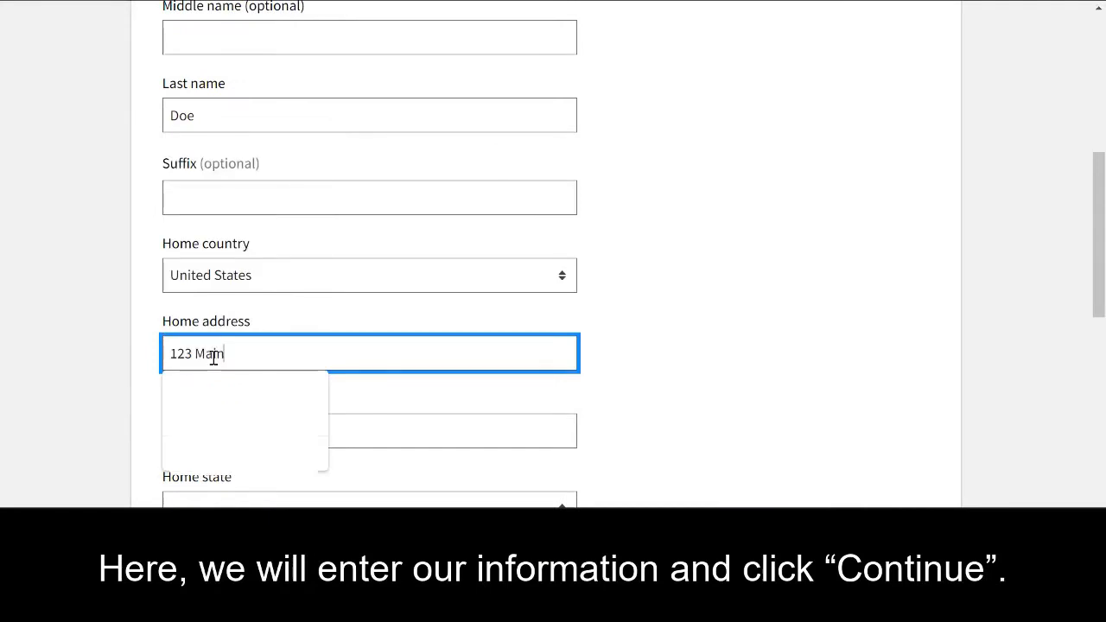
left_click(118, 361)
scroll(118, 360, "down", 1)
left_click(185, 316)
type("Washington, DC")
left_click(134, 336)
Set the home state to District of Columbia and enter the zip code and phone number
scroll(134, 335, "down", 2)
left_click(172, 206)
scroll(173, 422, "down", 2)
left_click(172, 423)
key("Tab")
type("20000")
key("Tab")
type("1234567890")
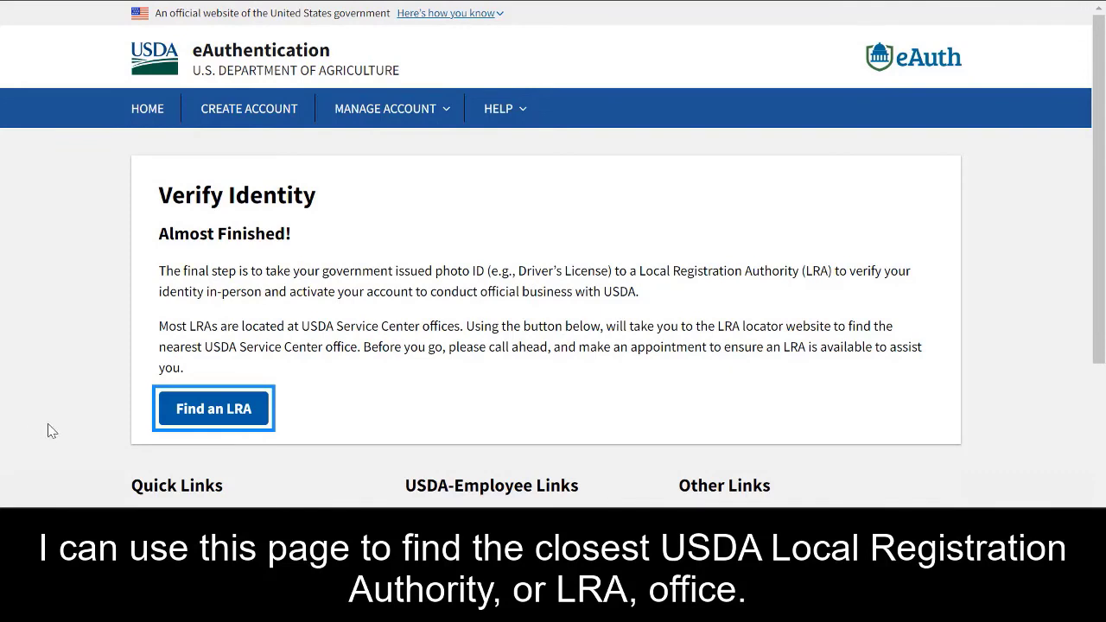
Open Find an LRA, pick MD on the state map, and scroll through Maryland's offices
left_click(181, 415)
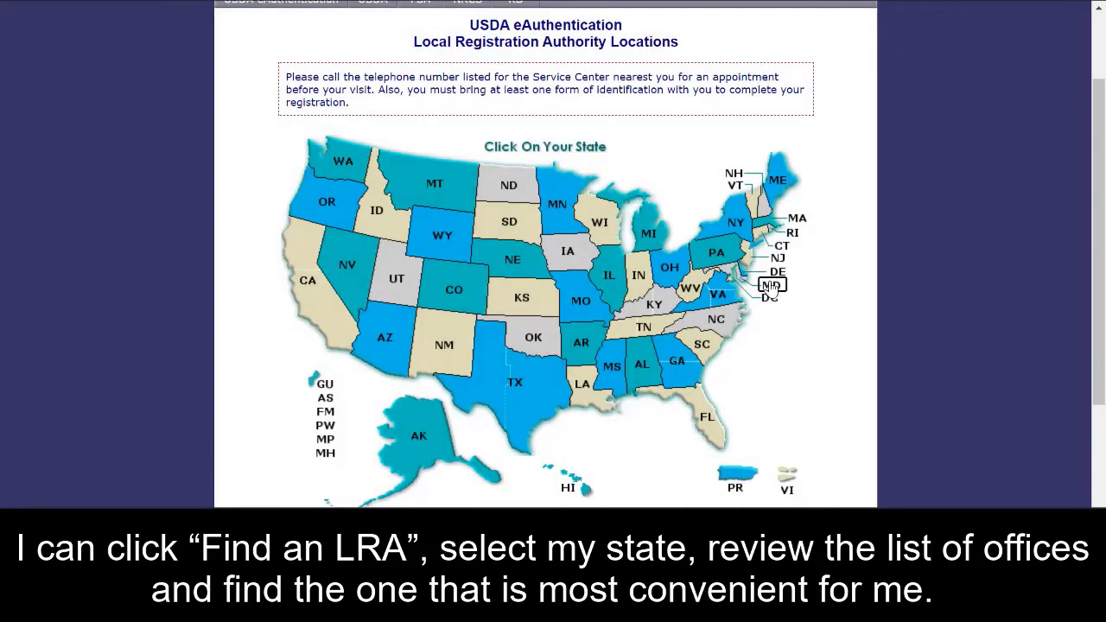
left_click(771, 289)
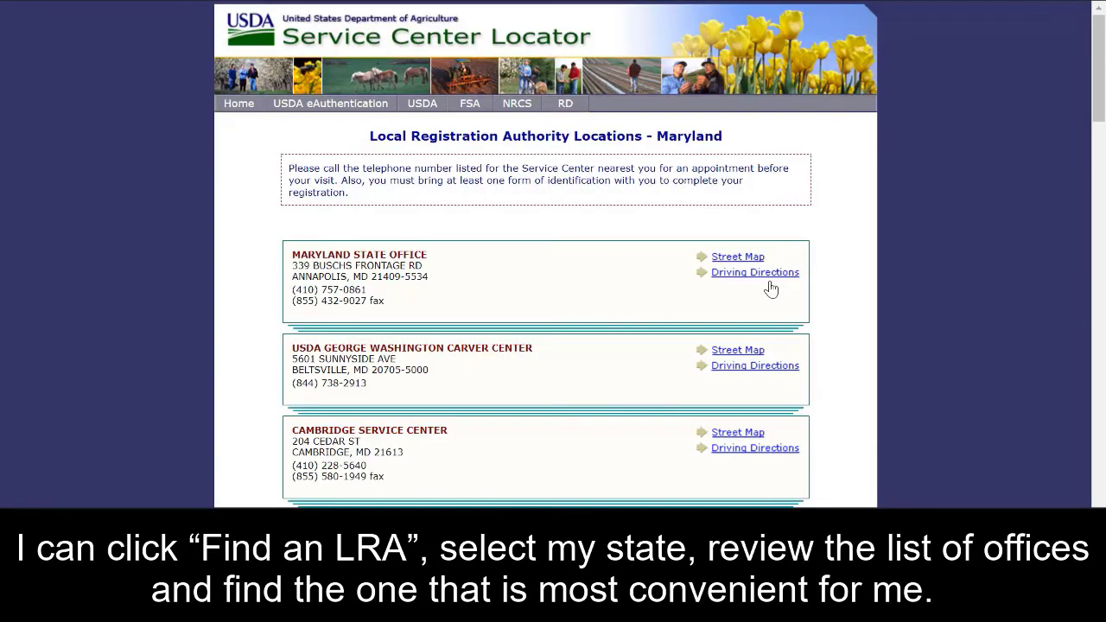
scroll(815, 314, "down", 1)
scroll(817, 318, "down", 6)
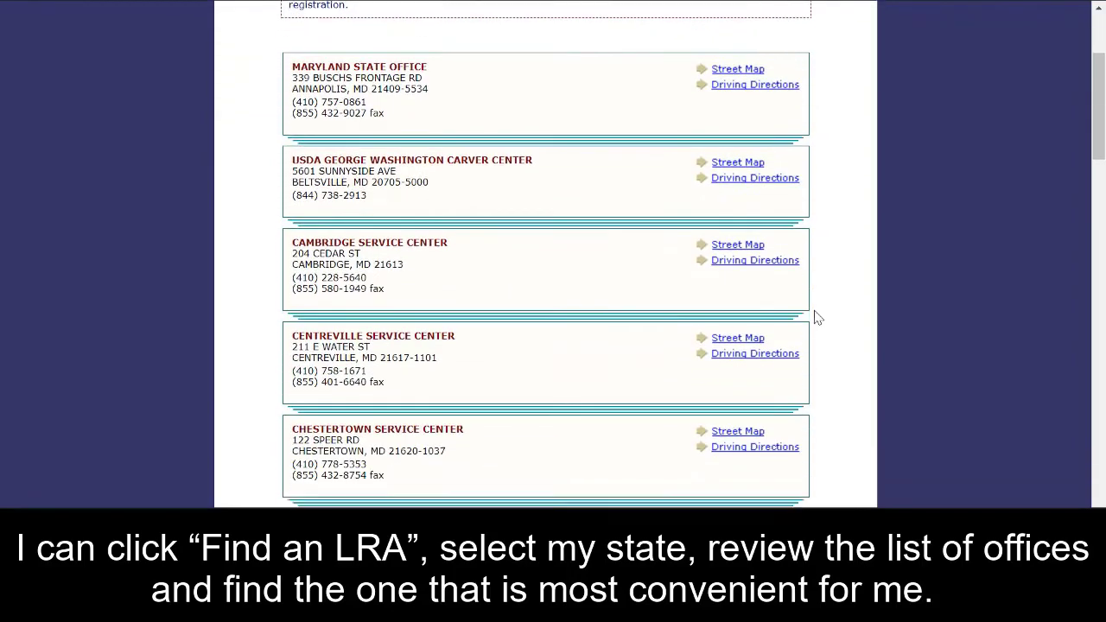
scroll(818, 318, "down", 5)
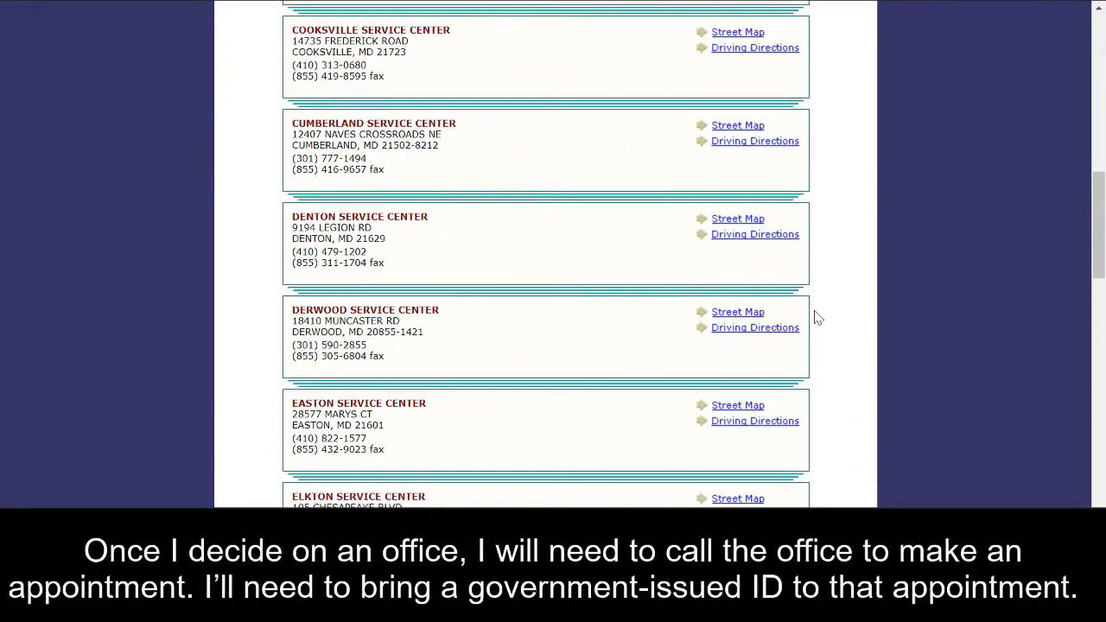
scroll(818, 318, "down", 5)
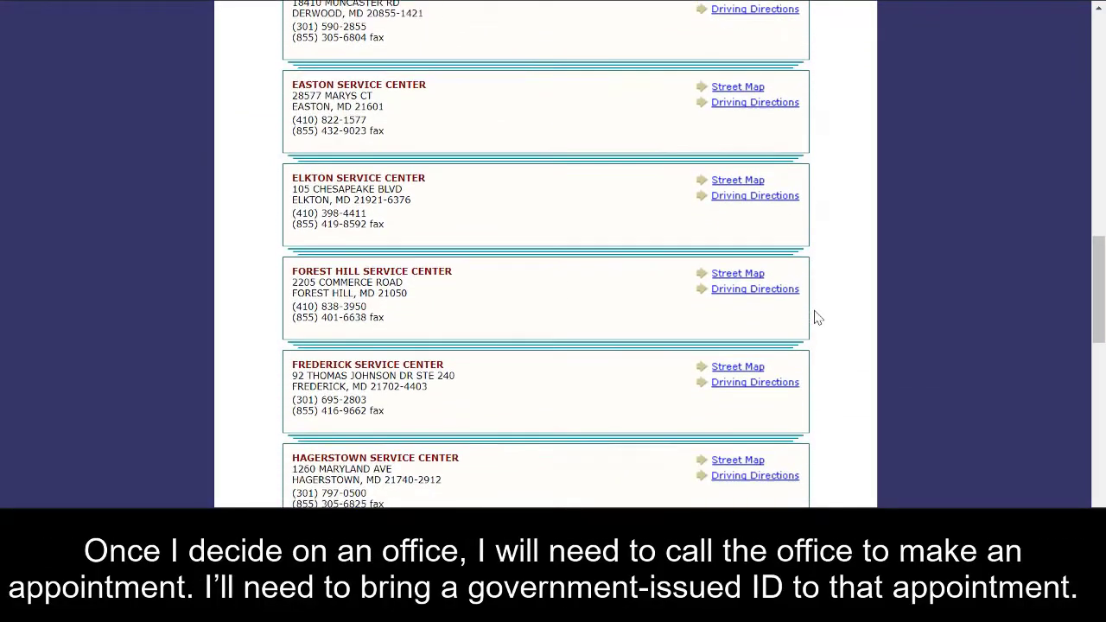
scroll(818, 318, "down", 4)
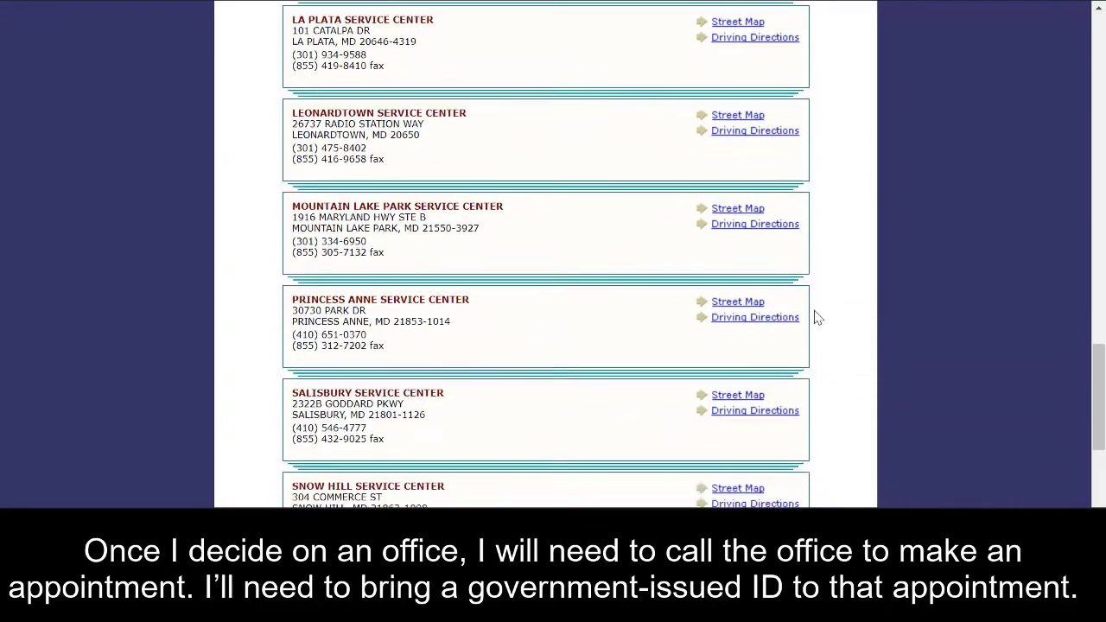